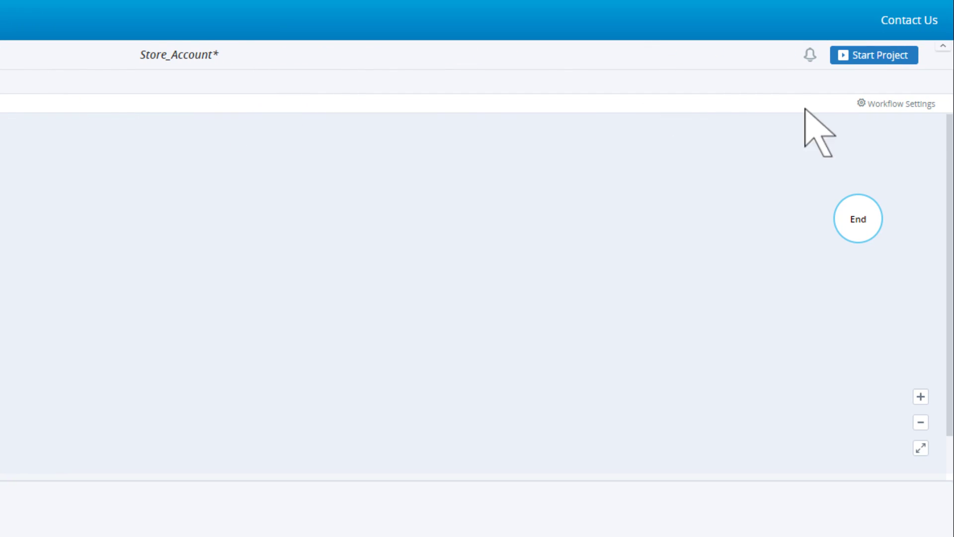
In Write_to_Text_File's Properties settings, enable robot execution and robot re-execution on failure
left_click(890, 108)
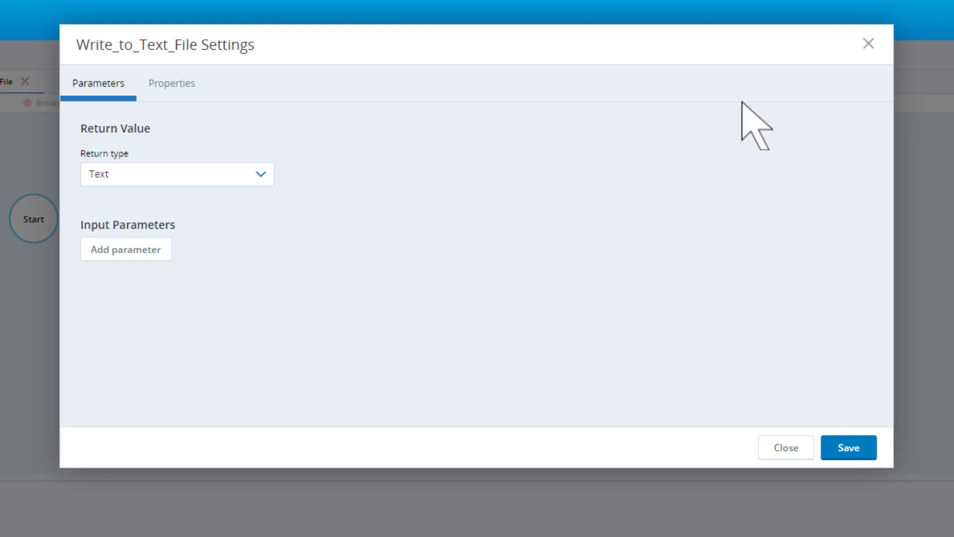
left_click(172, 84)
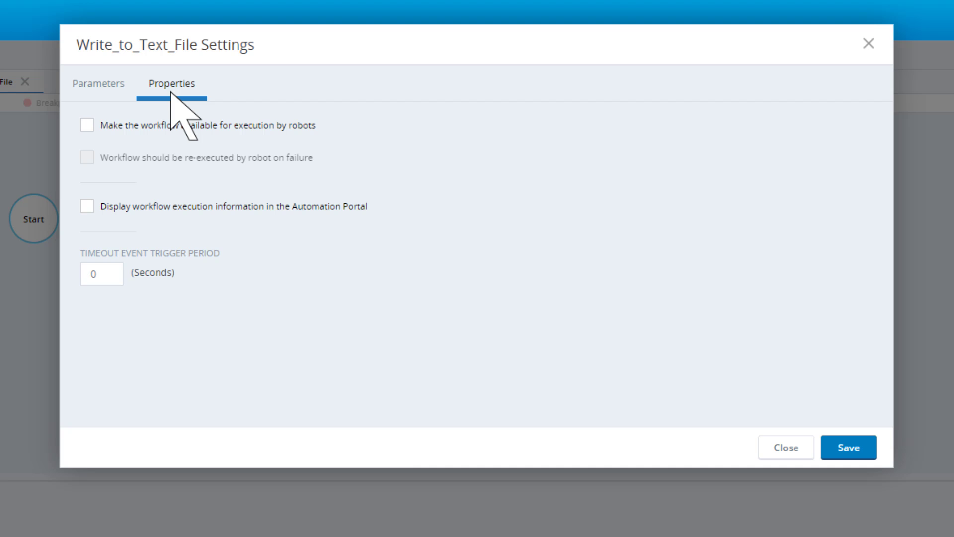
left_click(88, 125)
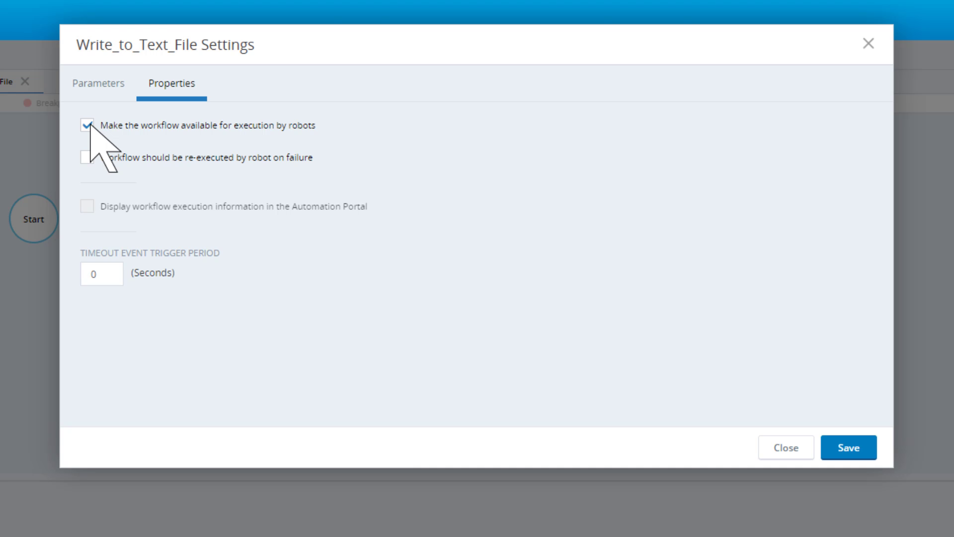
left_click(88, 158)
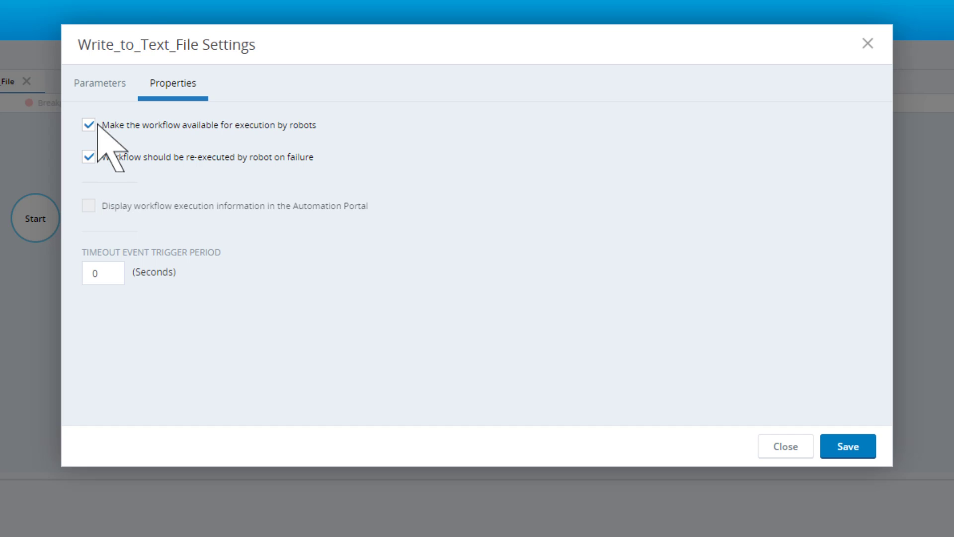
left_click(103, 94)
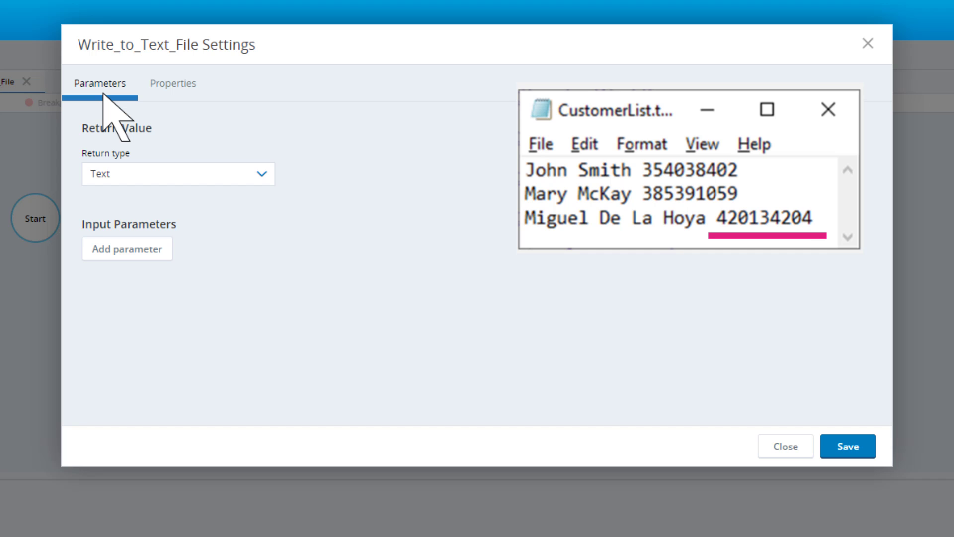
Add parameters First Name, Last Name and ID, make ID a Number, and save the settings
left_click(158, 253)
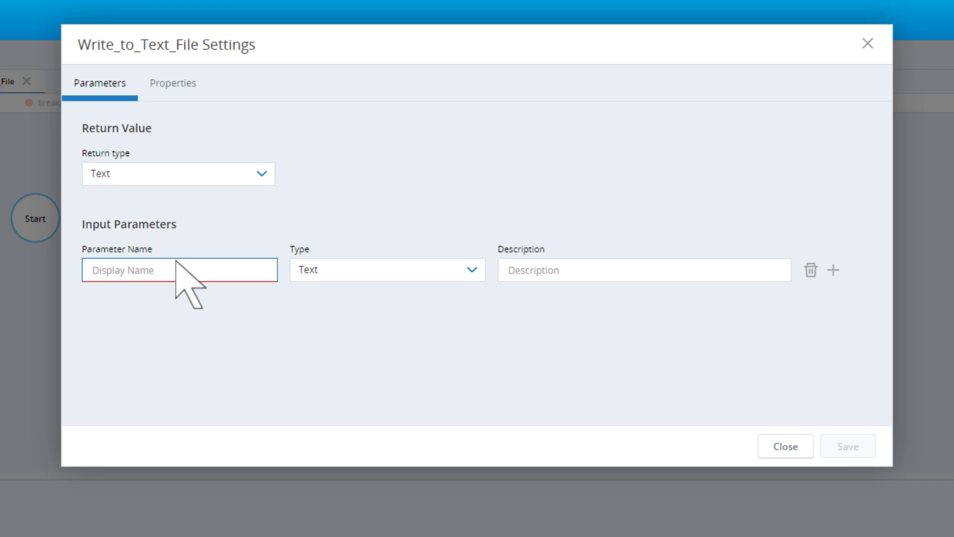
type("First Name")
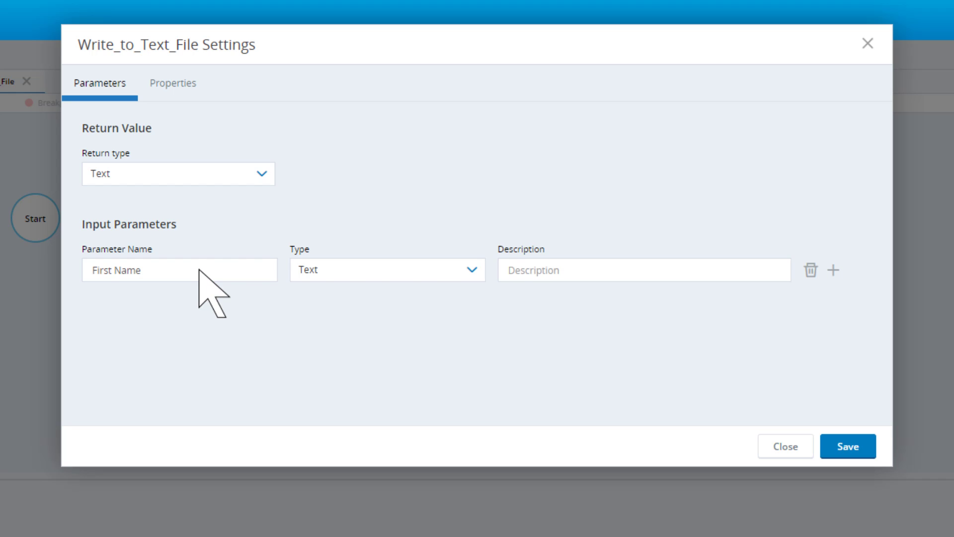
left_click(832, 270)
left_click(254, 332)
type("Last Name")
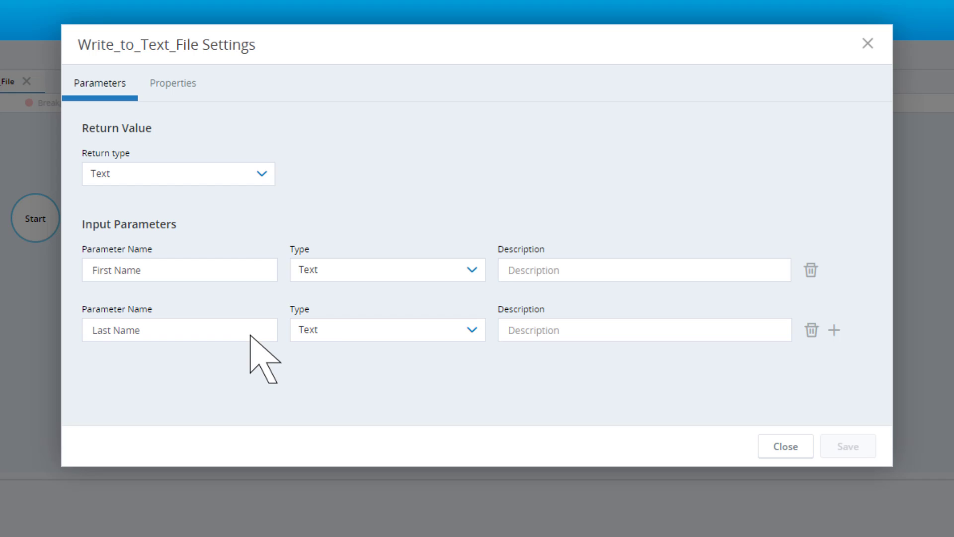
left_click(826, 330)
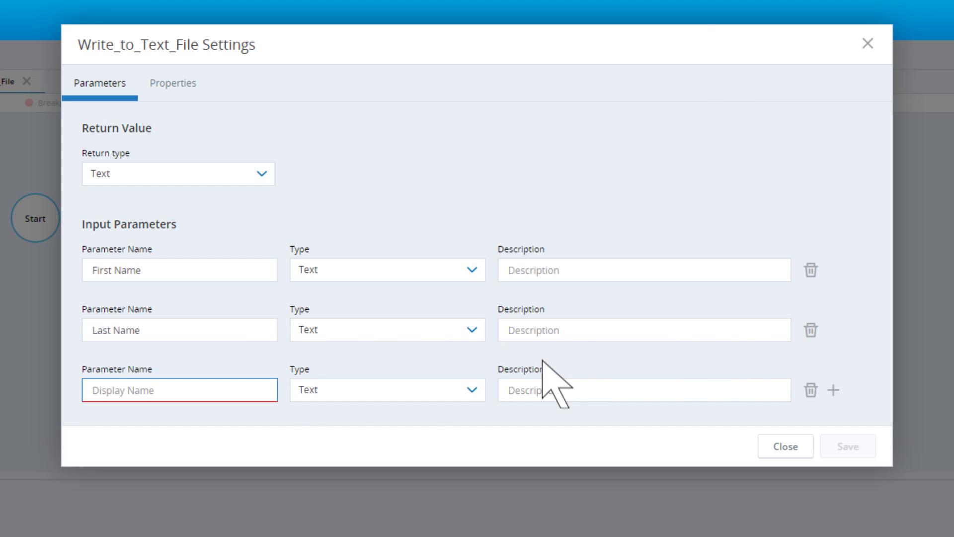
left_click(258, 390)
type("ID")
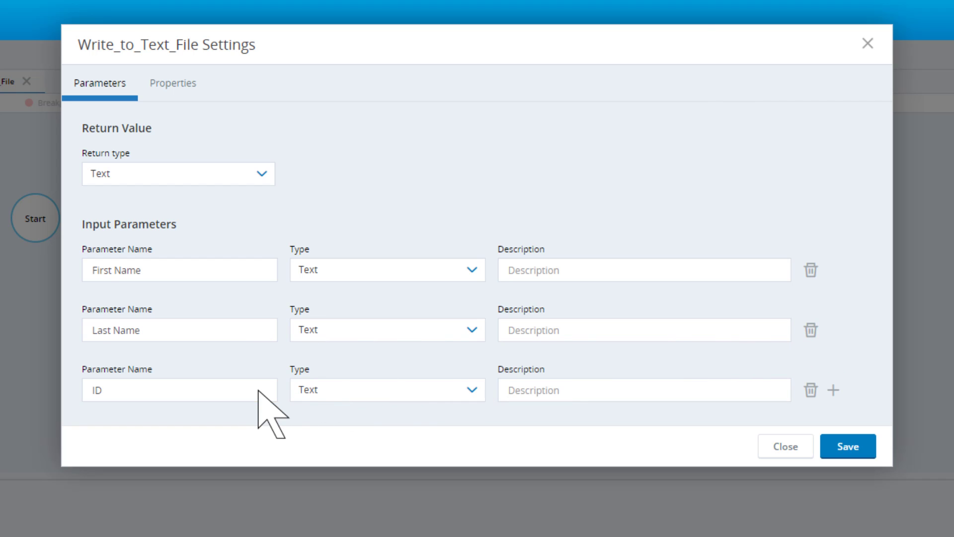
left_click(473, 394)
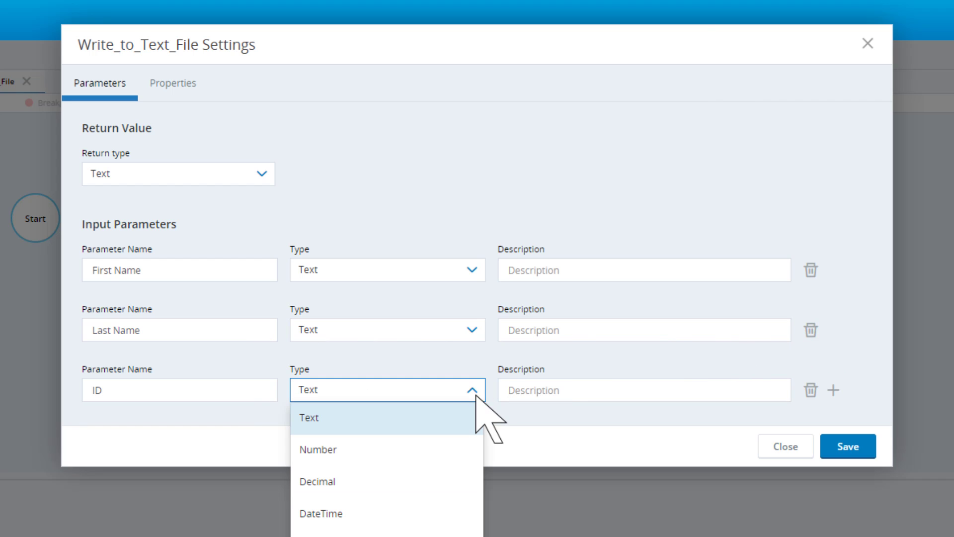
left_click(343, 451)
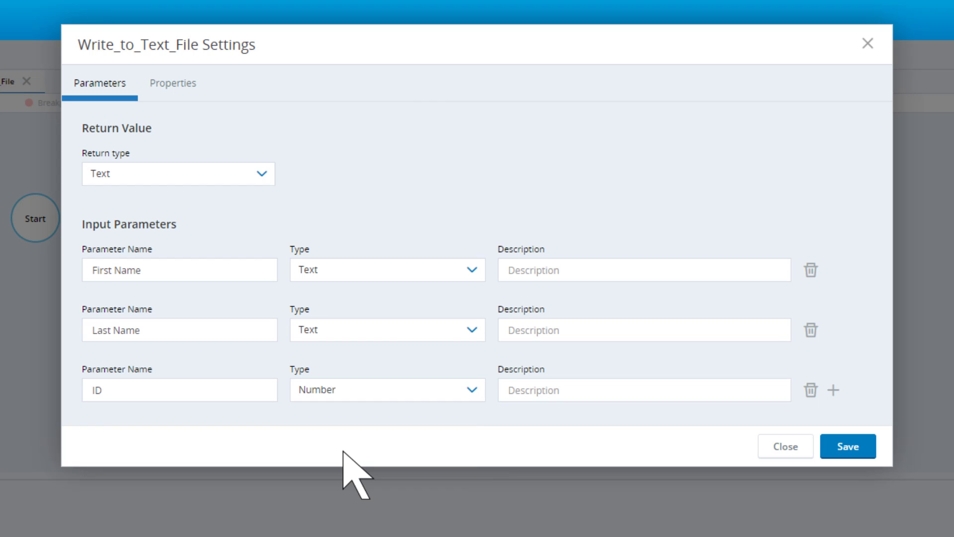
left_click(855, 447)
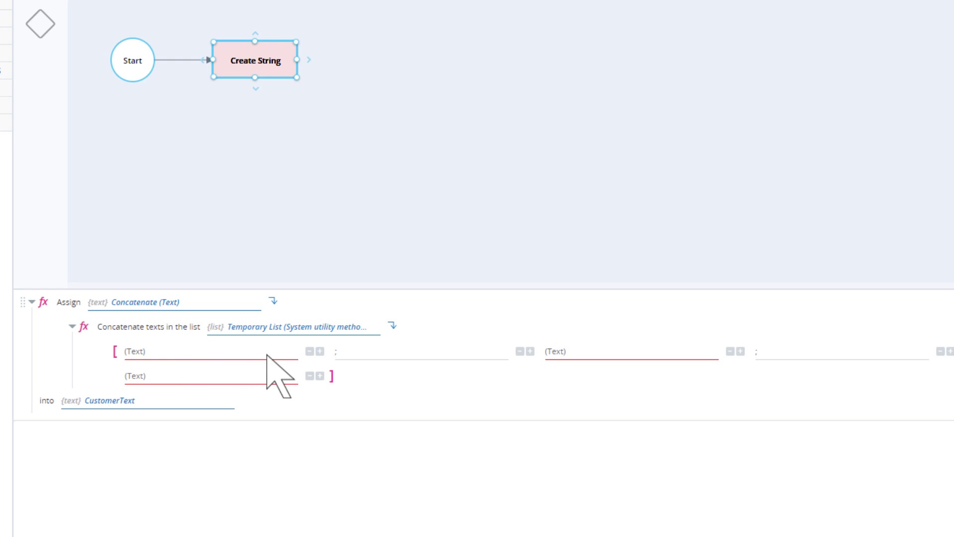
Fill the Concatenate slots with First Name, Last Name, and ID through Convert Number to Text
left_click(290, 355)
left_click(289, 353)
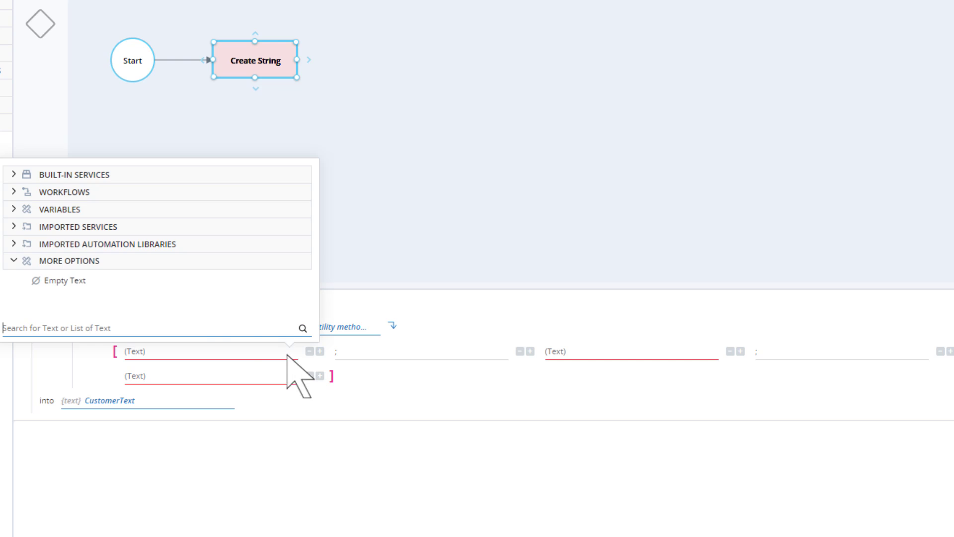
left_click(14, 192)
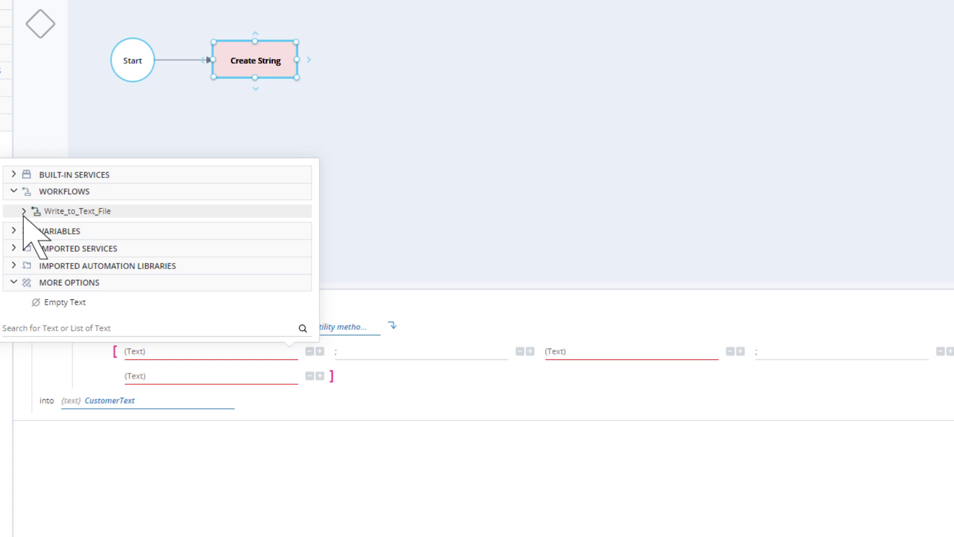
left_click(24, 212)
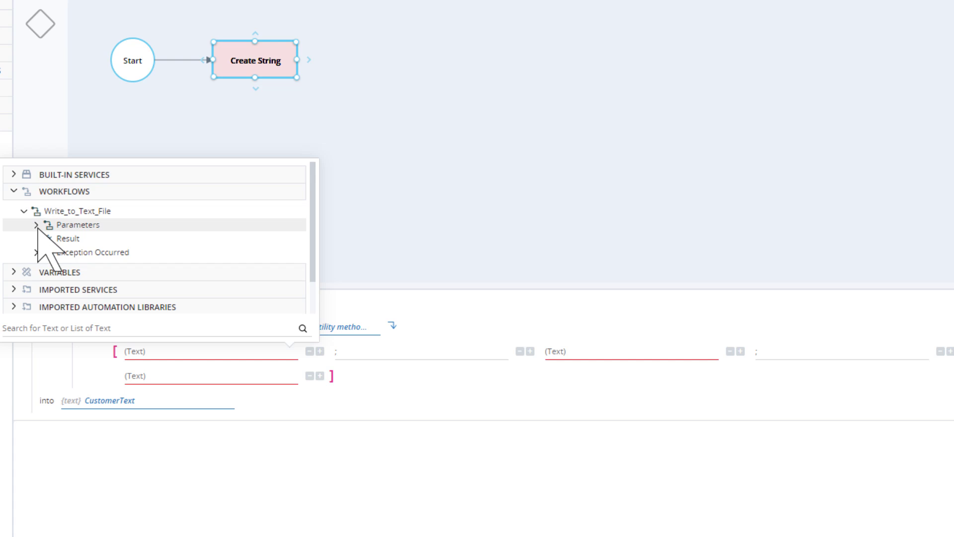
left_click(37, 225)
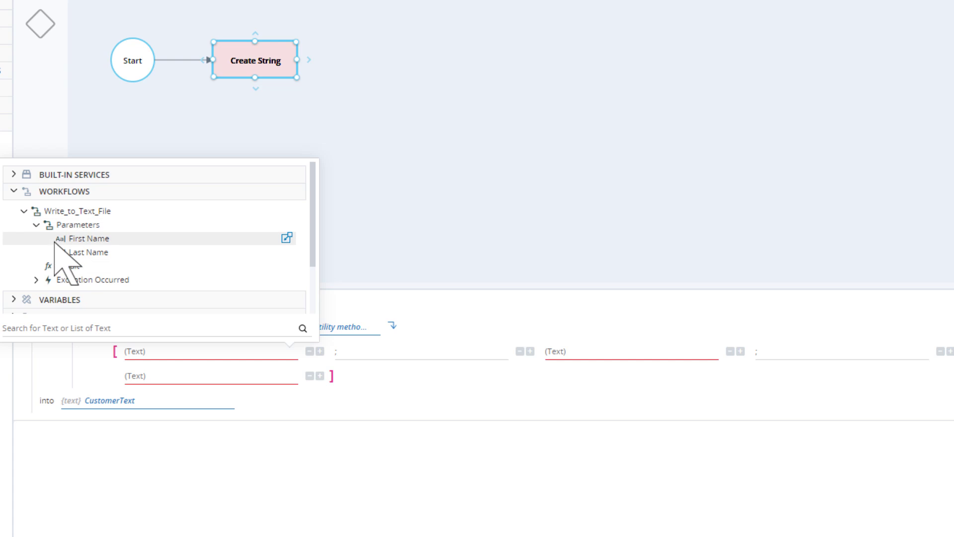
left_click(287, 243)
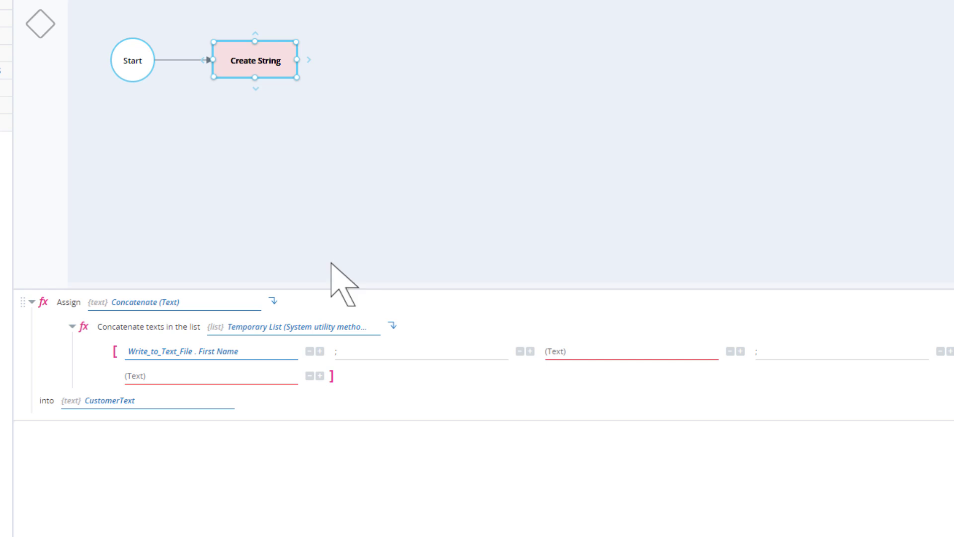
left_click(591, 353)
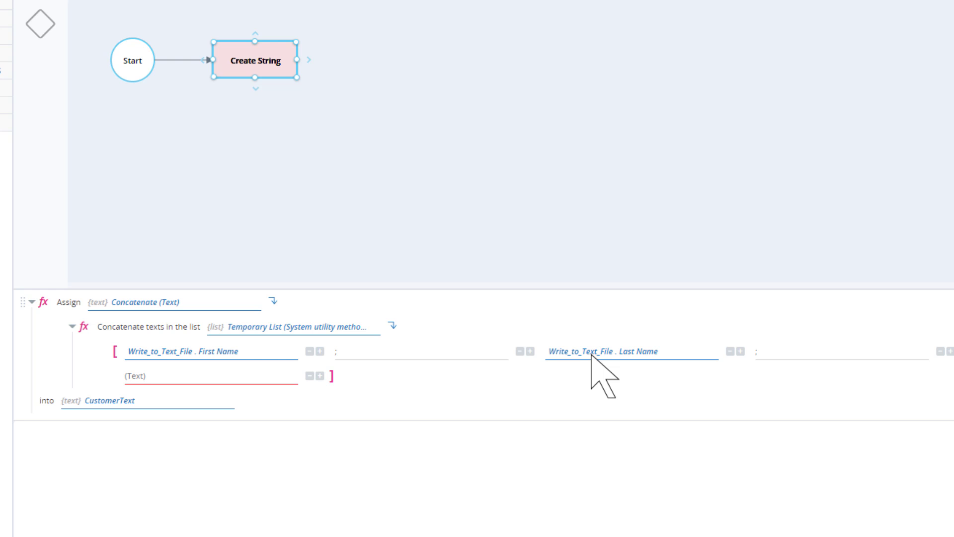
left_click(268, 379)
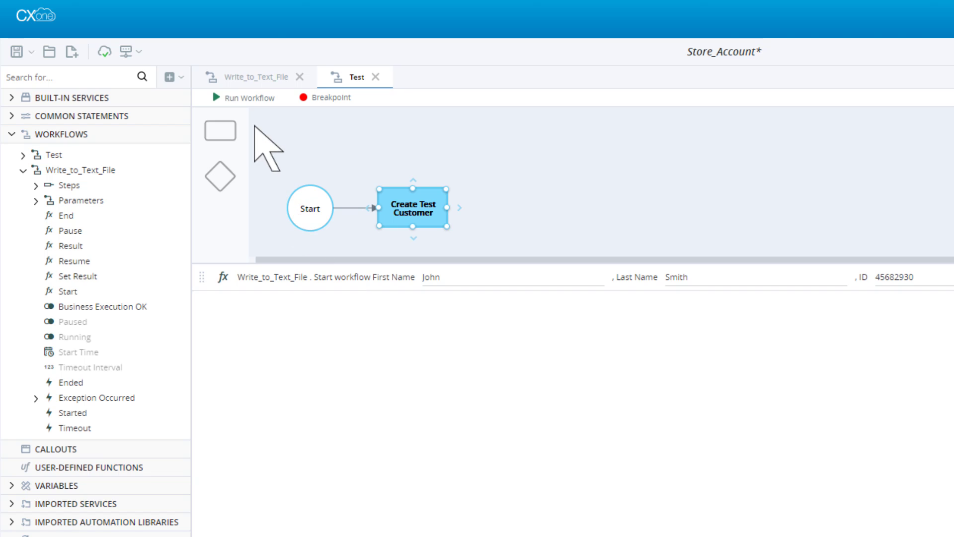
Run the Test workflow to write CustomerList.txt into C:\temp
left_click(246, 100)
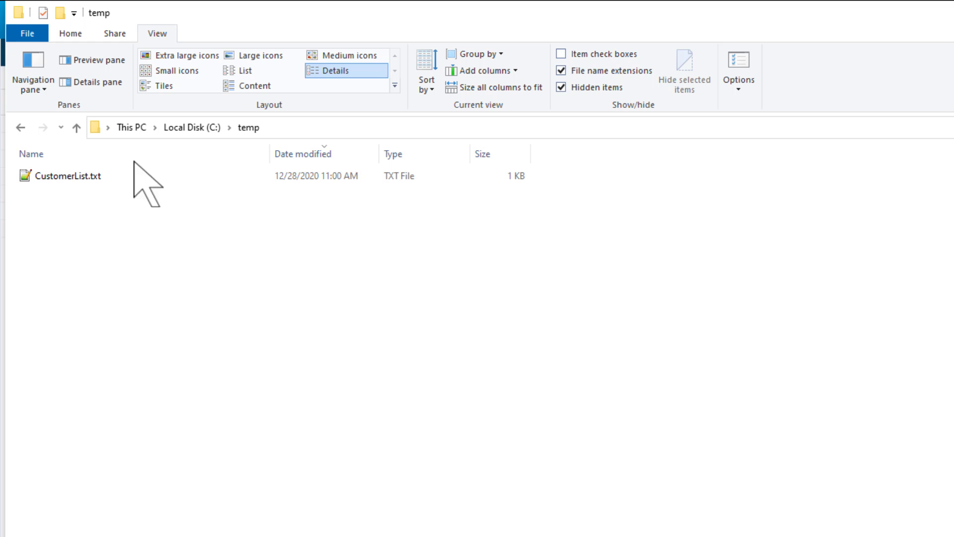
Open CustomerList.txt from C:\temp in Notepad to view the written customer line
double_click(79, 176)
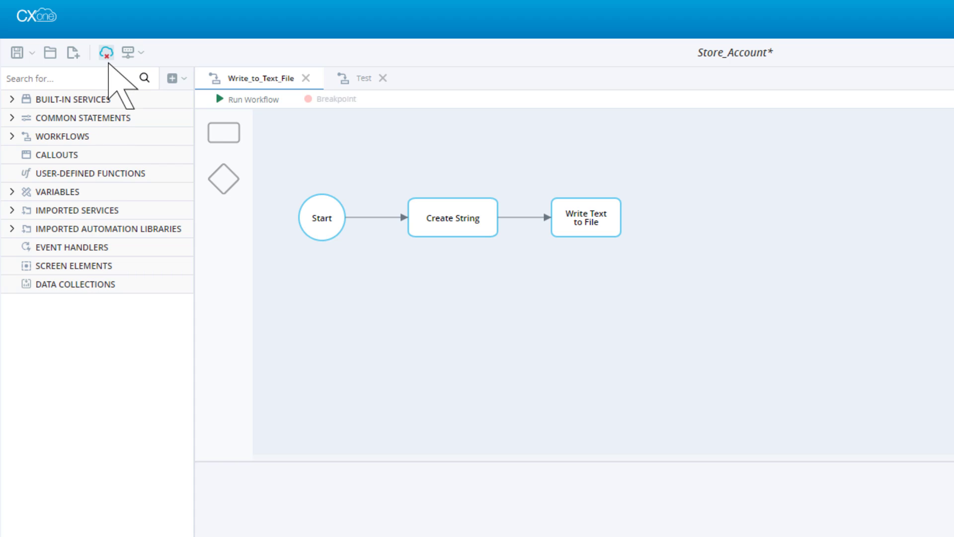
Connect to the Real-Time Server, save Store_Account, and publish it as version 001.000.000
left_click(107, 56)
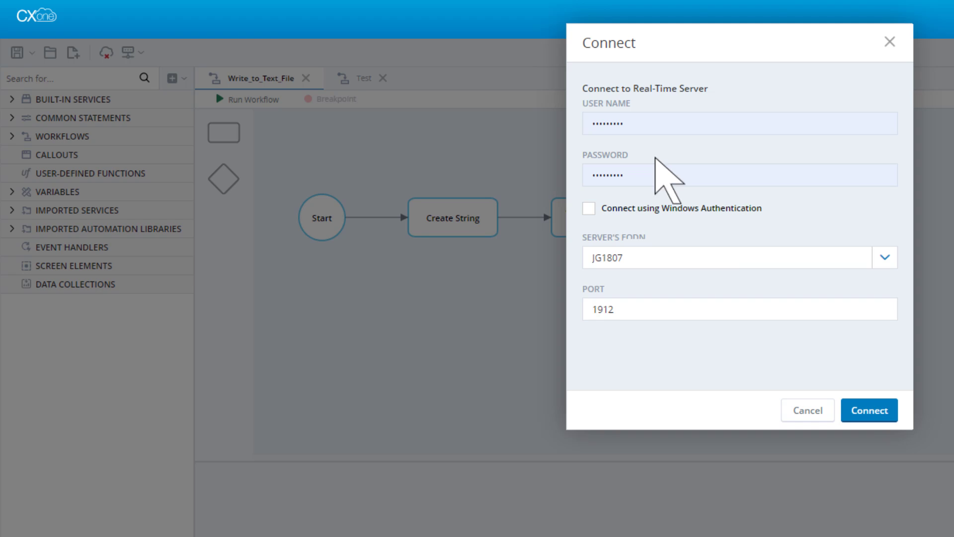
left_click(881, 410)
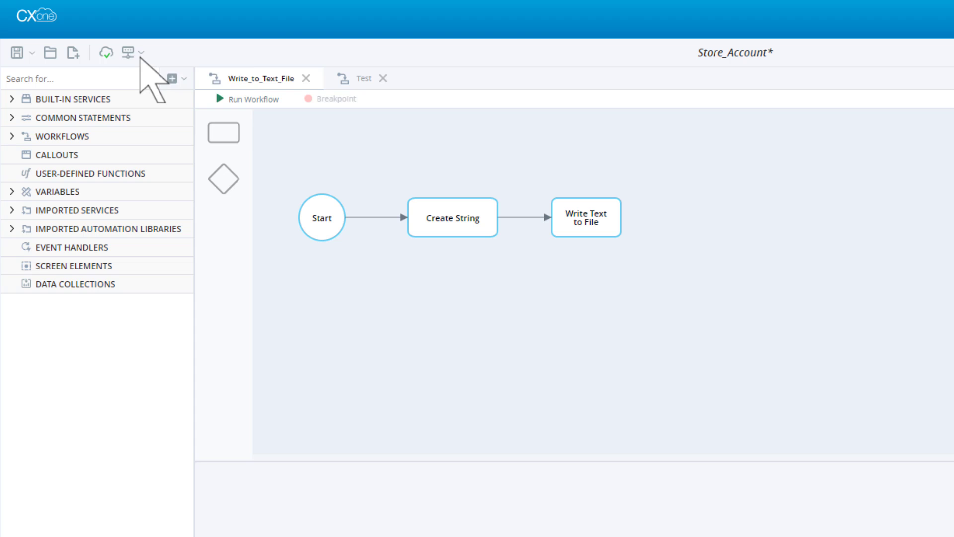
left_click(139, 53)
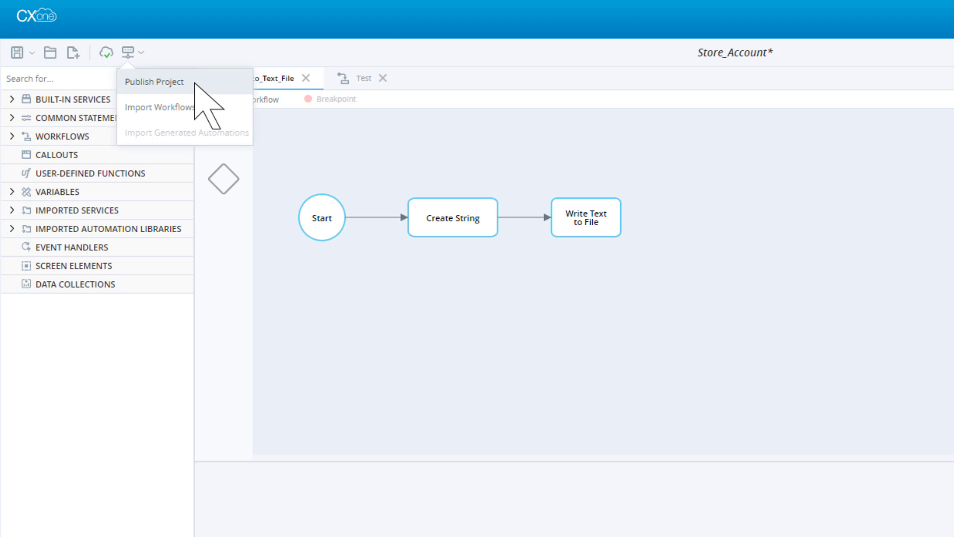
left_click(195, 83)
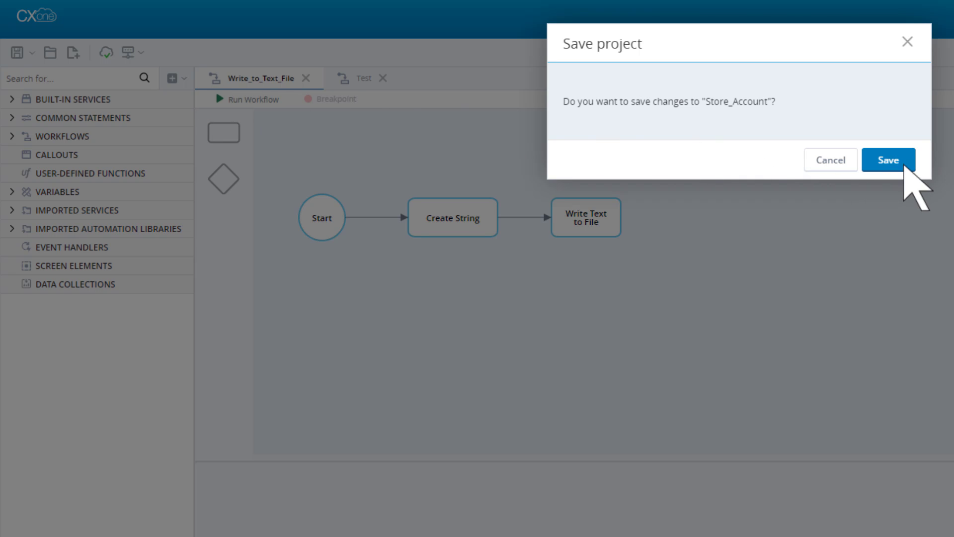
left_click(904, 164)
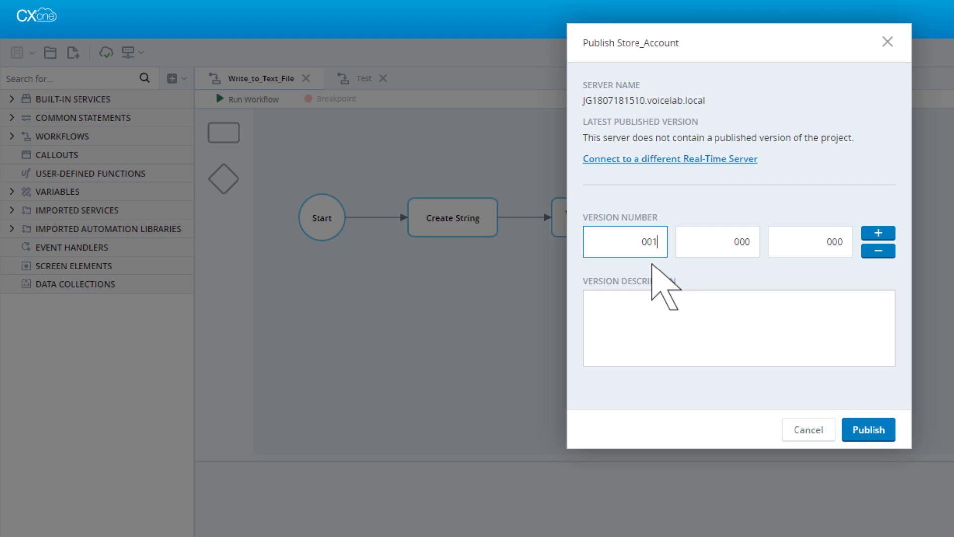
left_click(882, 436)
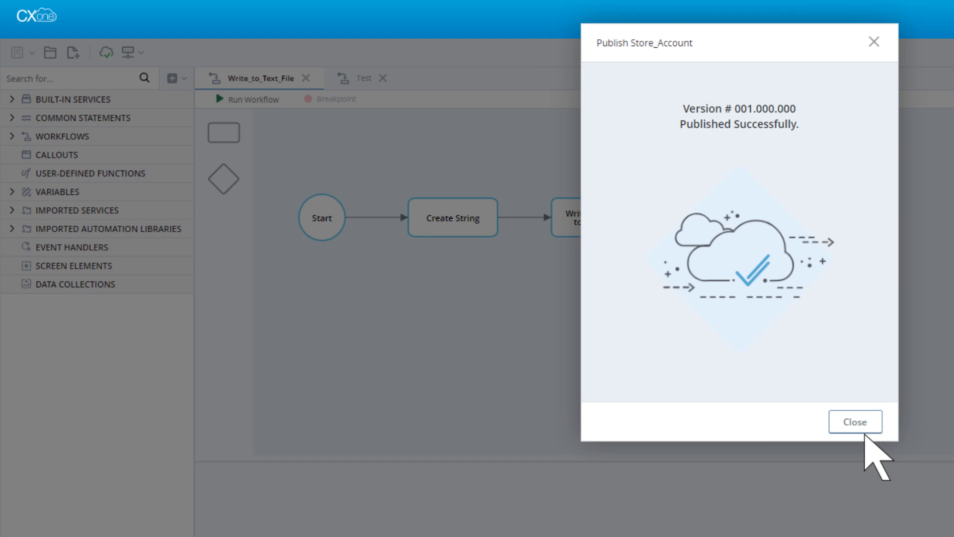
left_click(855, 422)
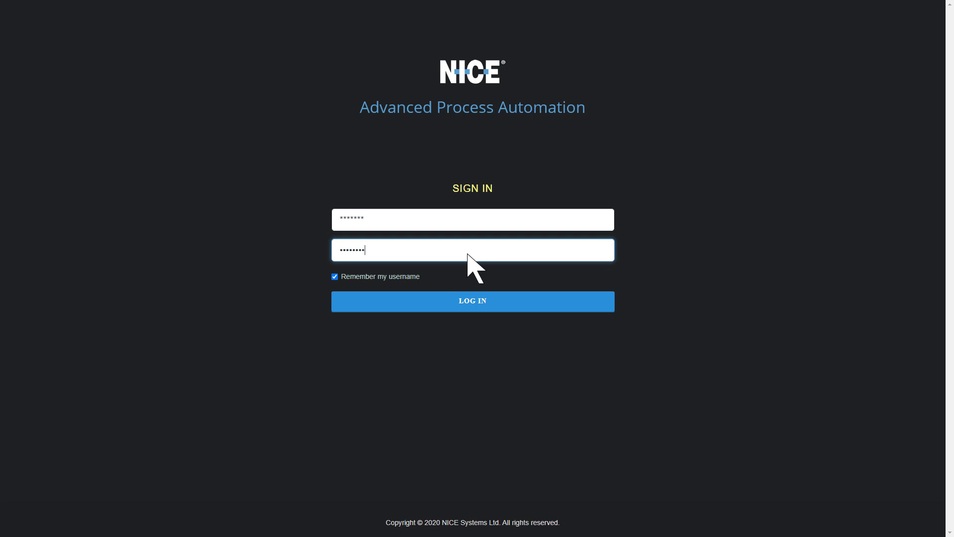
Sign in to the Automation Portal and switch to the Admin area
left_click(491, 301)
left_click(25, 56)
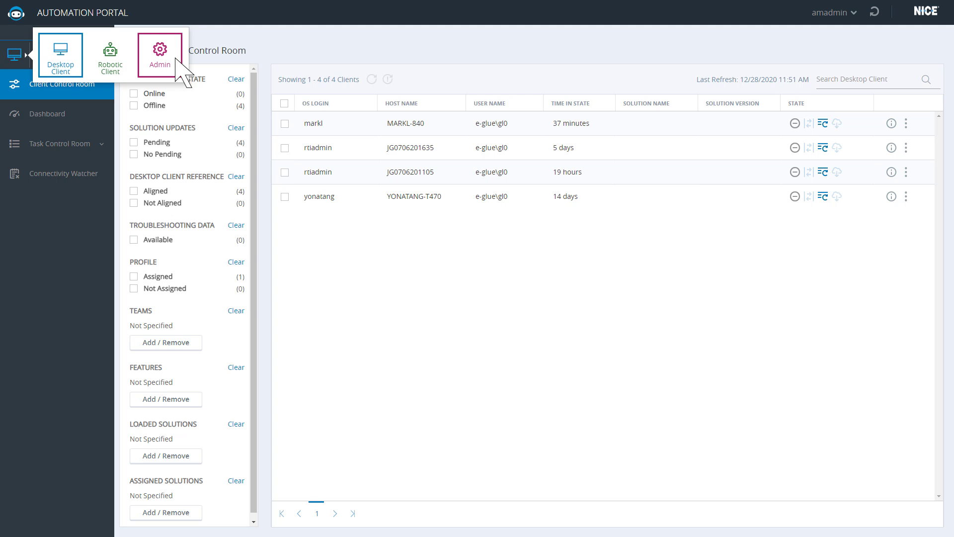
left_click(159, 57)
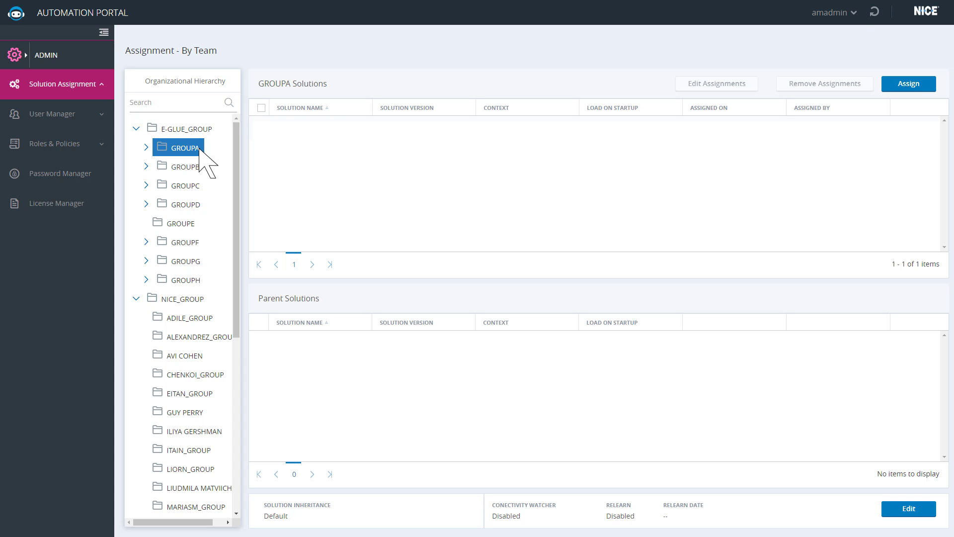
Check Store_Account 001.000.000 in the Assign Solutions dialog and save it for GROUPA
left_click(913, 102)
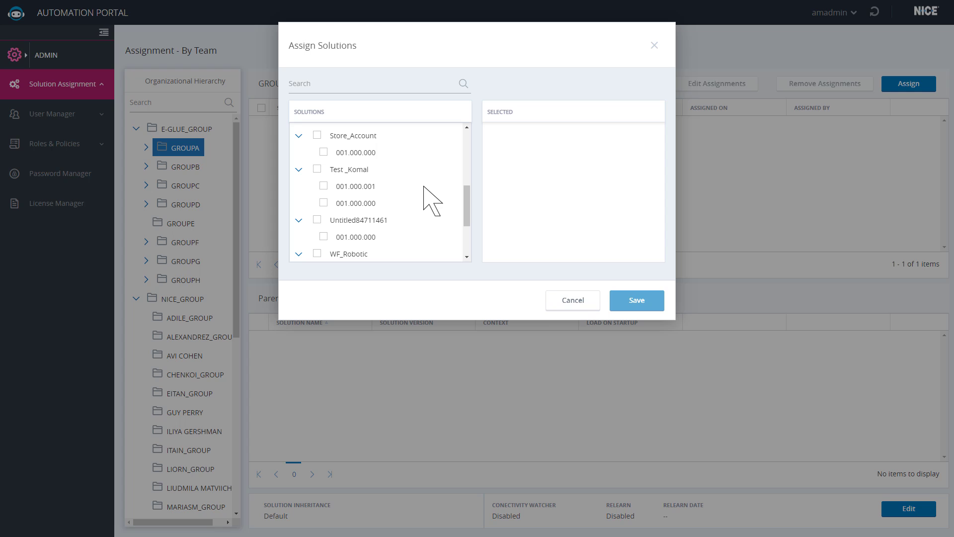
left_click(324, 152)
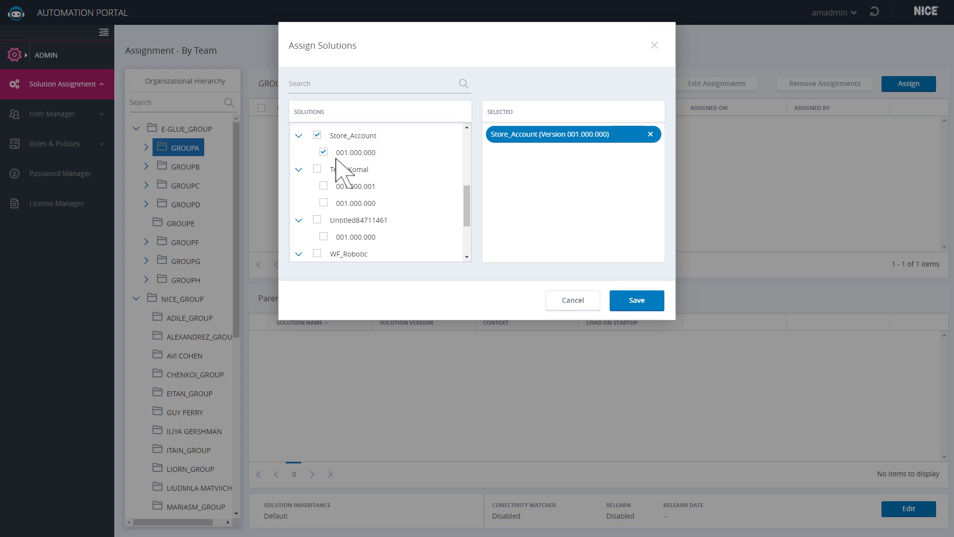
left_click(652, 298)
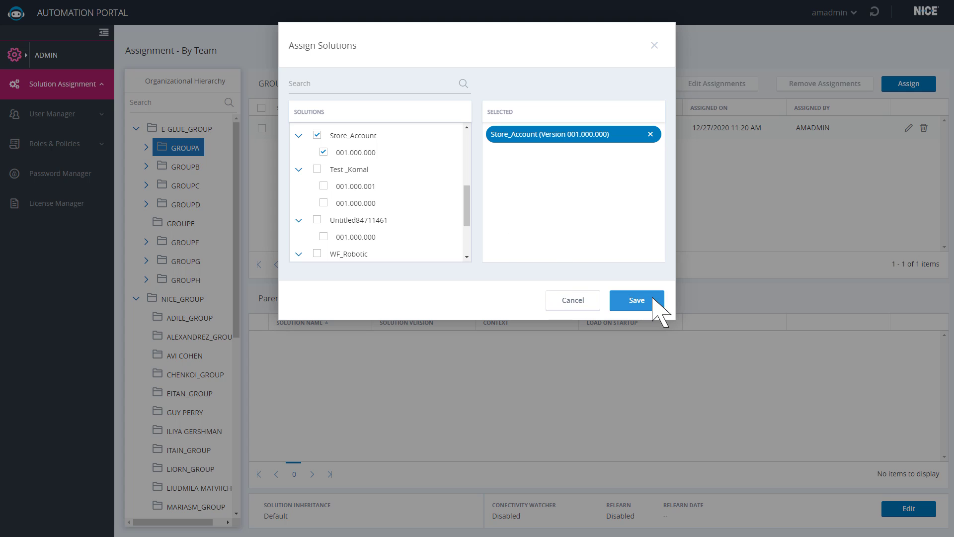
left_click(653, 299)
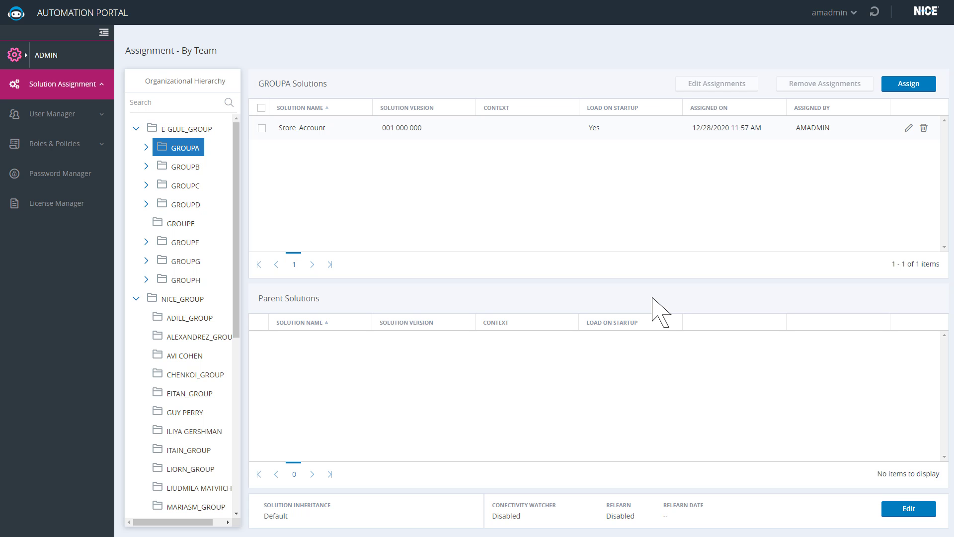